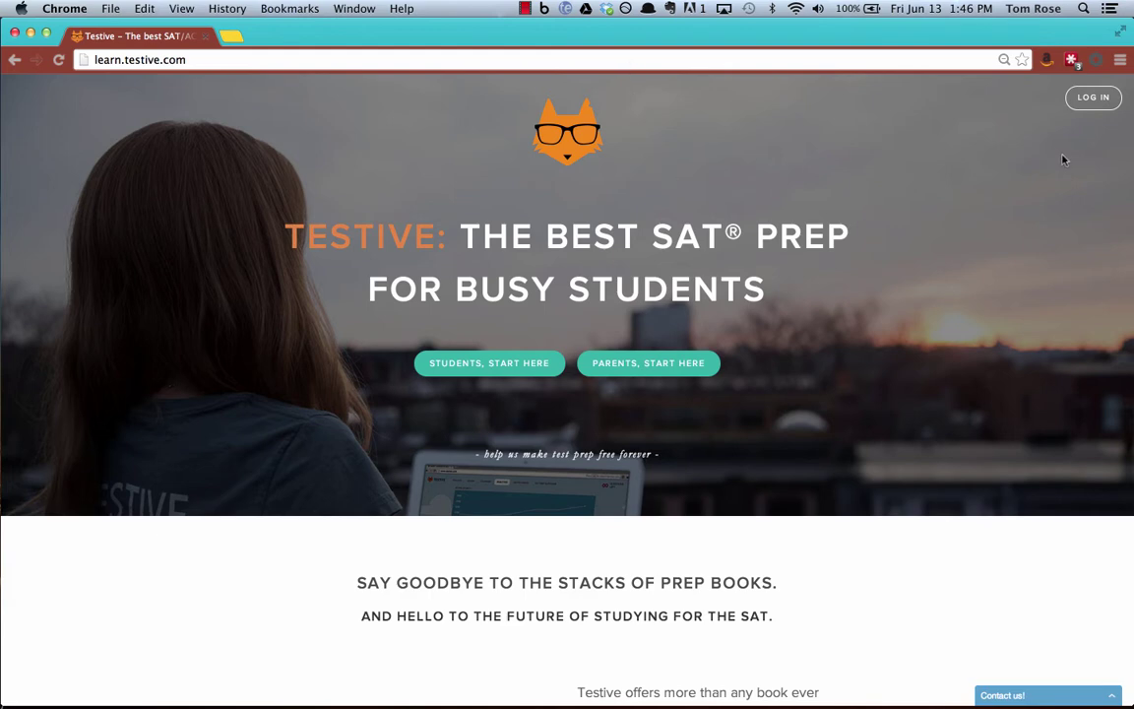
# Log in to the Testive account from the homepage.
pyautogui.click(1095, 102)
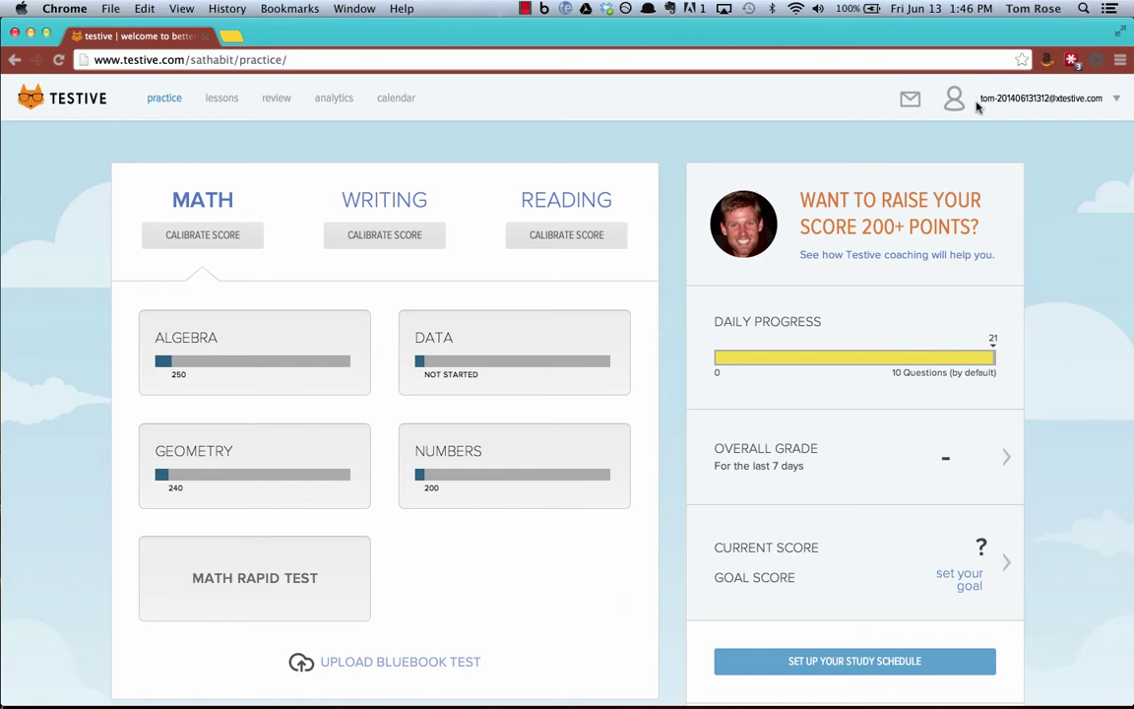
# Open and dismiss the account menu, then scroll down the Math practice dashboard.
pyautogui.click(981, 102)
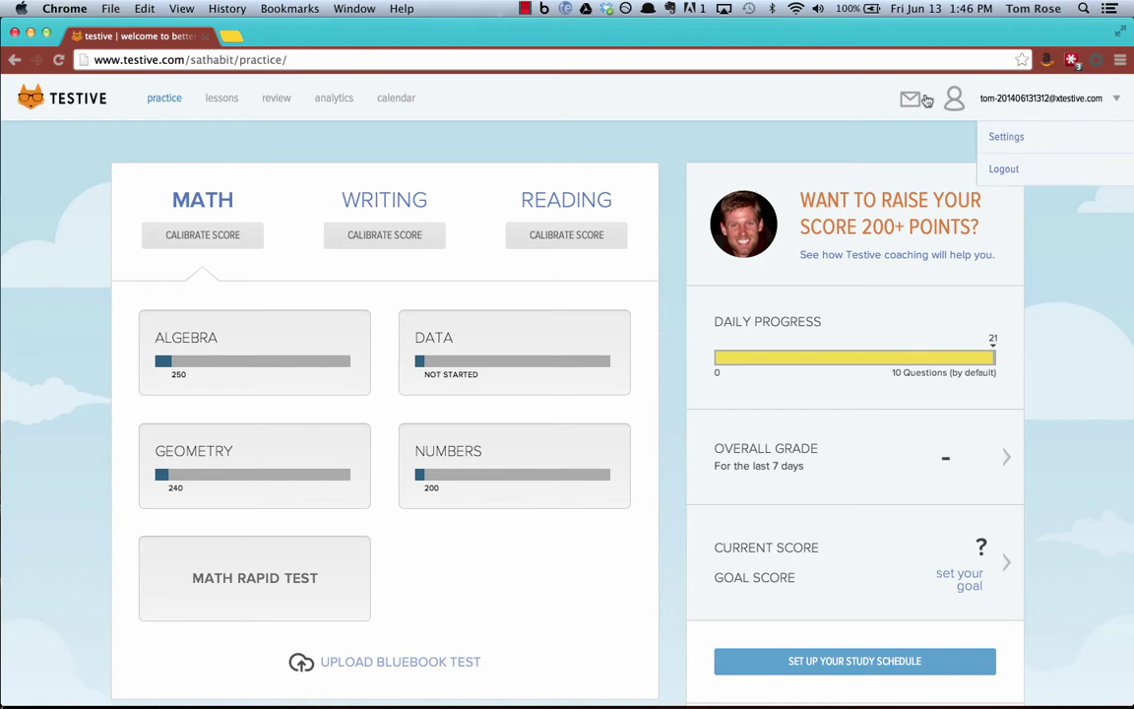
pyautogui.click(756, 118)
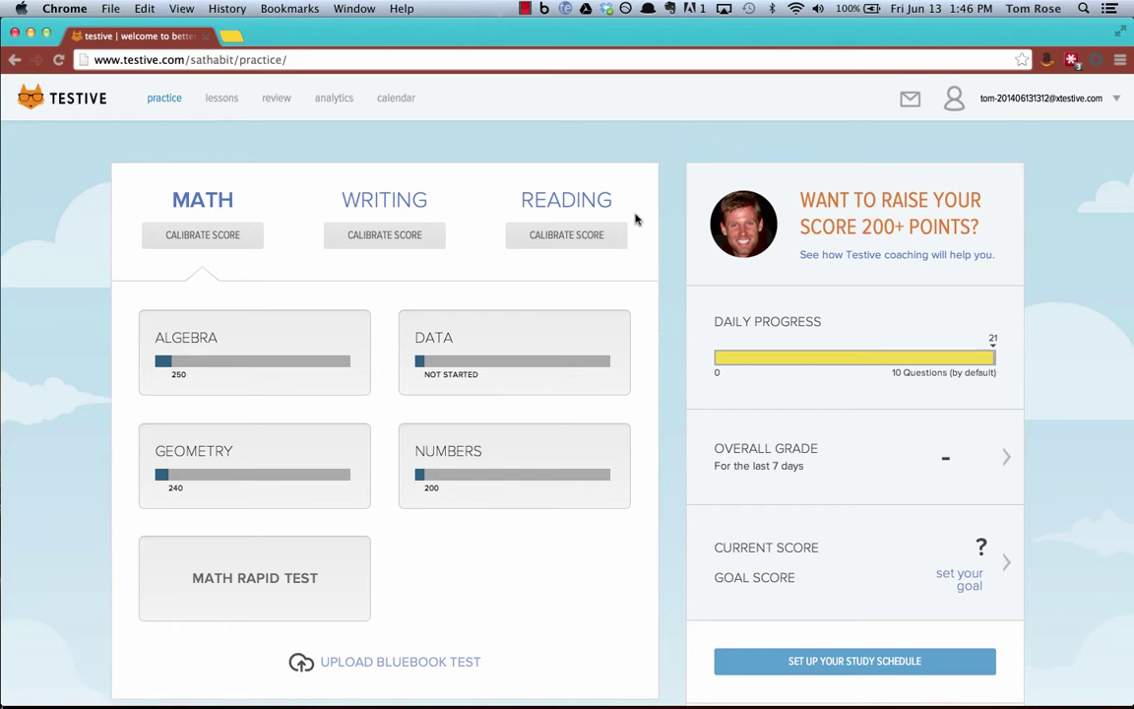
pyautogui.scroll(-1, 674, 235)
pyautogui.scroll(-2, 673, 236)
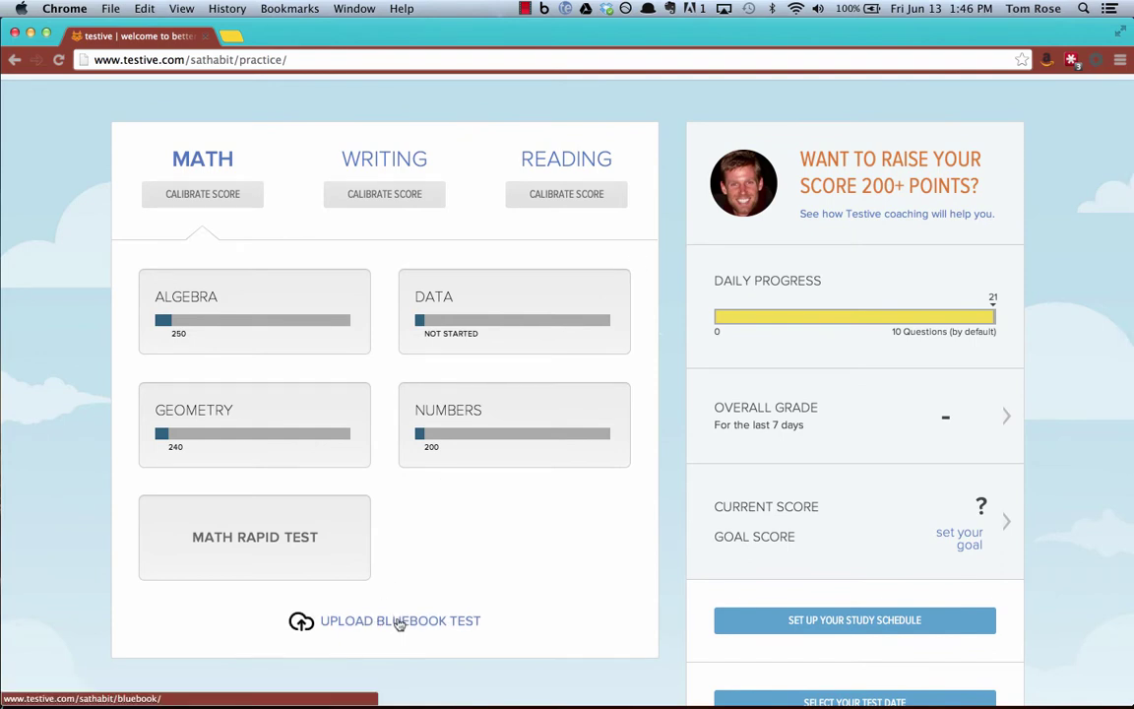
# Start a Blue Book upload and select Second Edition Test 3.
pyautogui.click(398, 623)
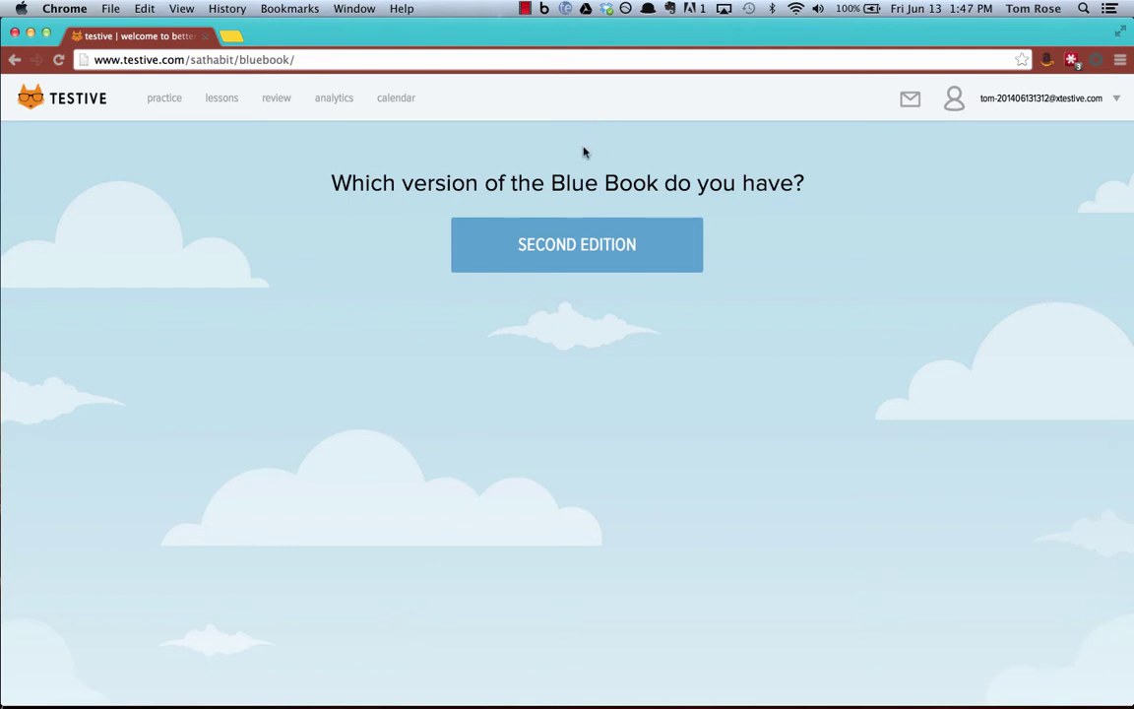
pyautogui.click(566, 246)
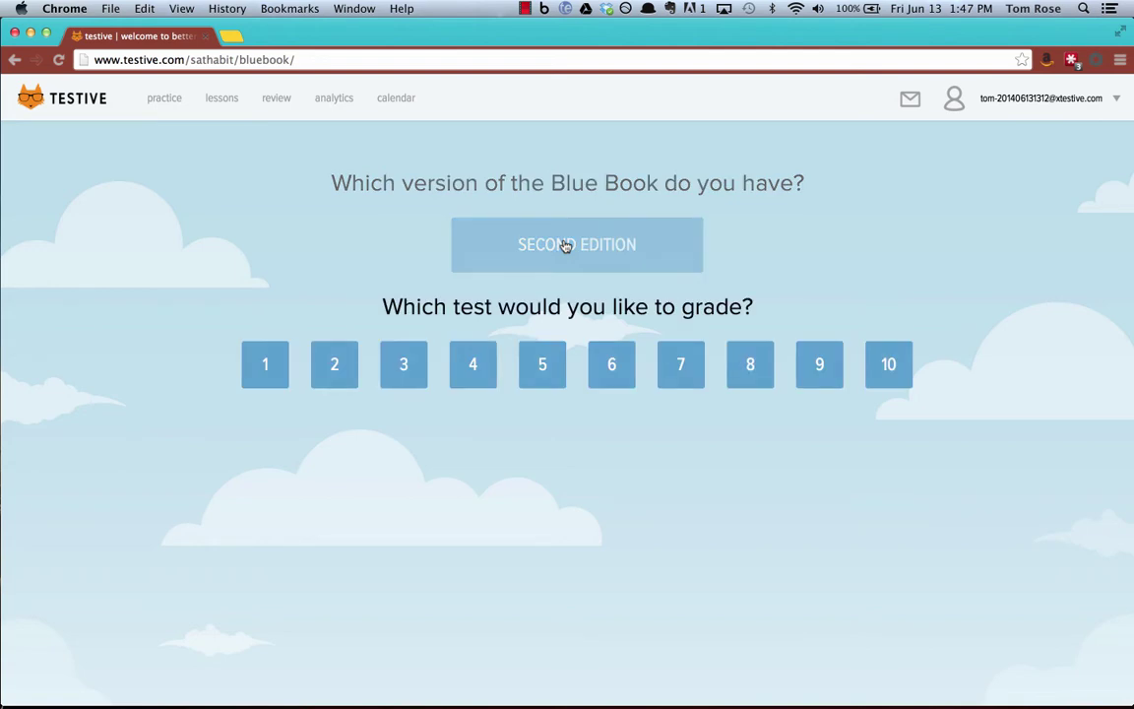
pyautogui.click(404, 372)
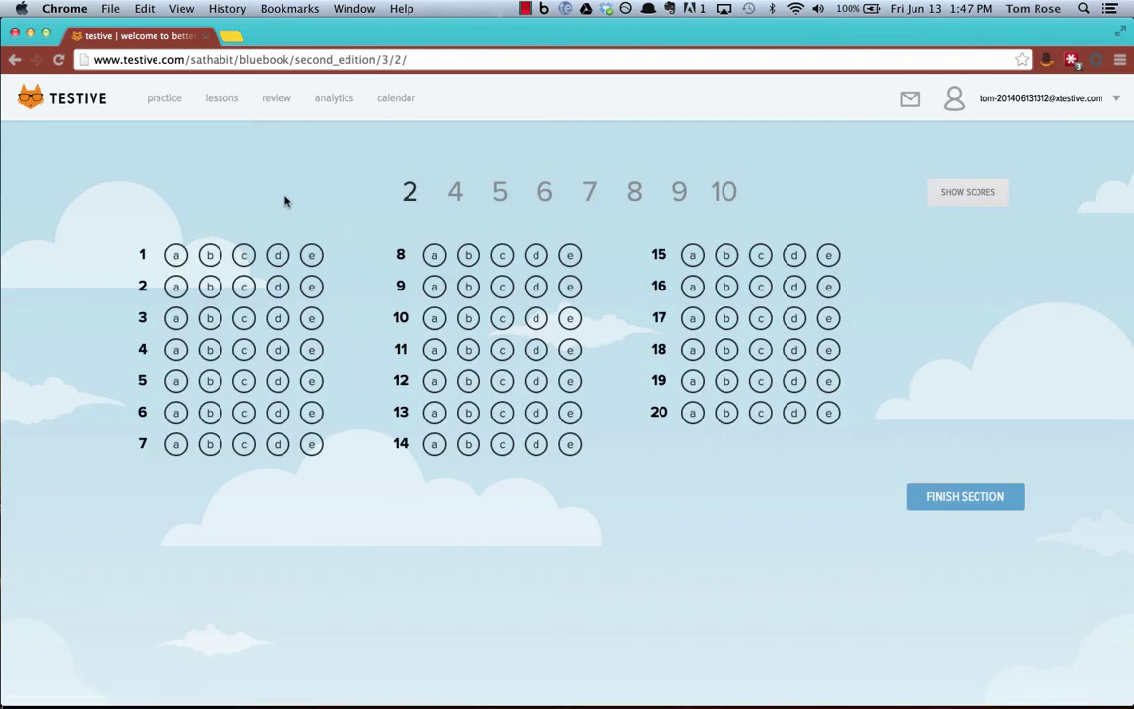
# Answer questions 1–7 as a, b, c, d, e, d, c.
pyautogui.click(175, 255)
pyautogui.click(210, 286)
pyautogui.click(243, 317)
pyautogui.click(277, 348)
pyautogui.click(311, 380)
pyautogui.click(277, 412)
pyautogui.click(244, 444)
# Answer questions 8–14 as a, b, c, d, e, d, c.
pyautogui.click(434, 255)
pyautogui.click(468, 285)
pyautogui.click(502, 317)
pyautogui.click(535, 349)
pyautogui.click(570, 380)
pyautogui.click(537, 412)
pyautogui.click(502, 444)
# Answer questions 15–20 as a, b, c, d, e, e and finish section 2.
pyautogui.click(693, 255)
pyautogui.click(727, 286)
pyautogui.click(759, 317)
pyautogui.click(794, 348)
pyautogui.click(826, 381)
pyautogui.click(828, 412)
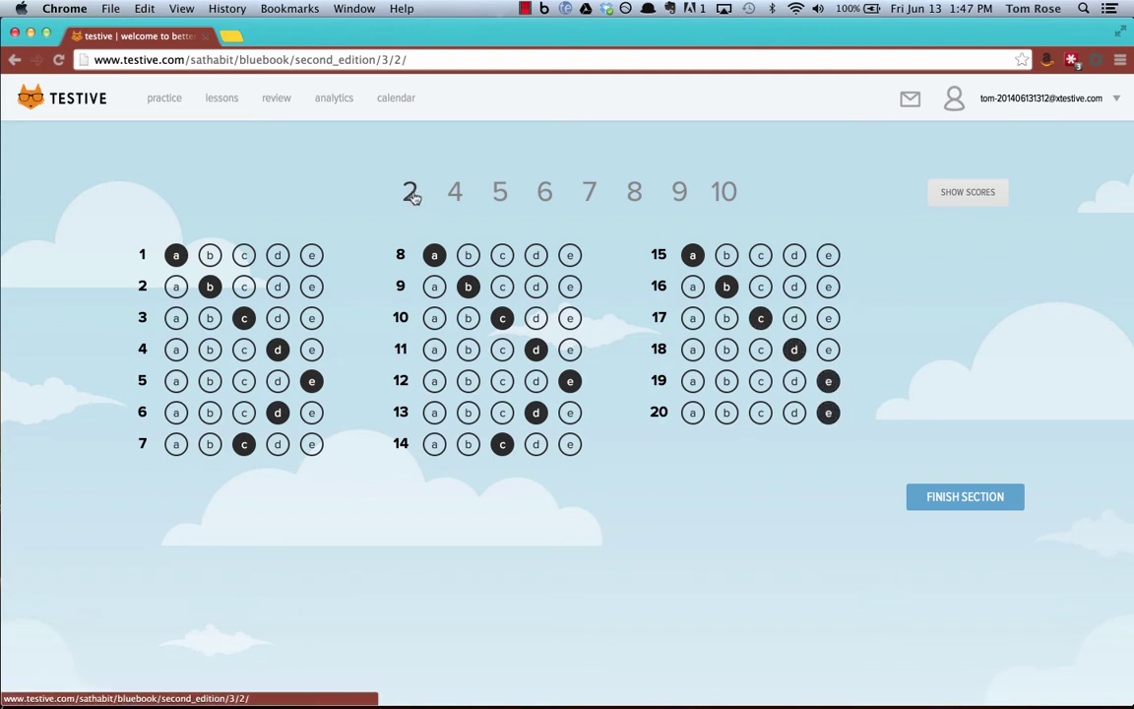
pyautogui.click(949, 500)
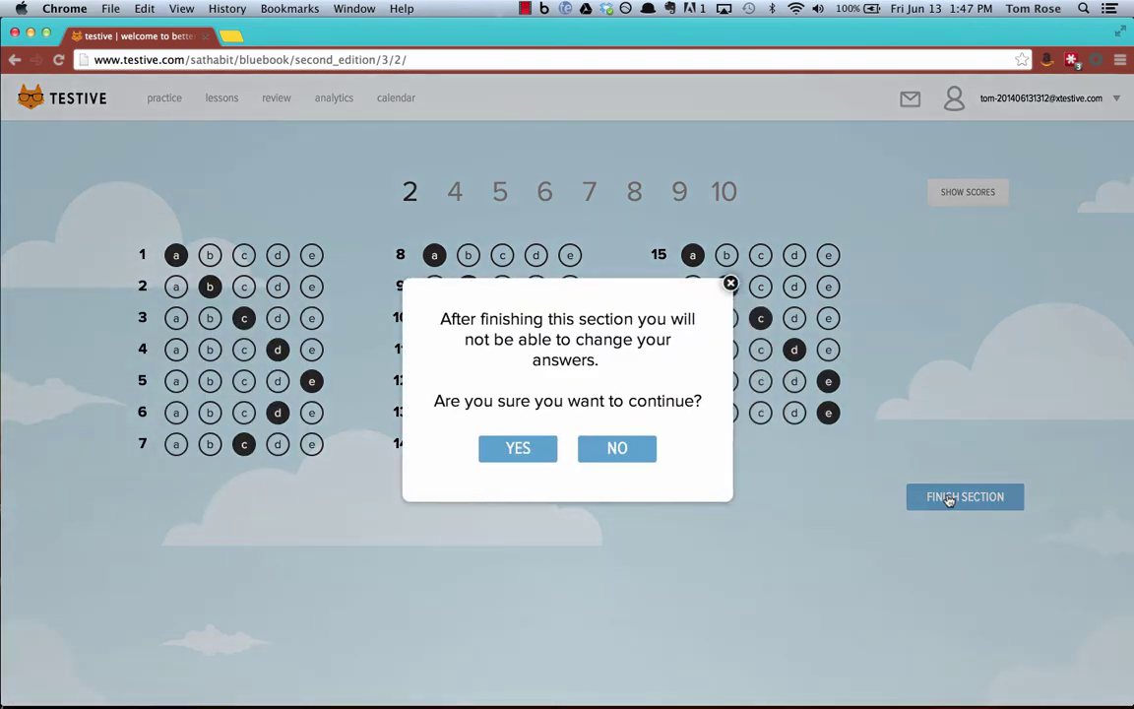
# Confirm finishing section 2 and advance to the section 10 answer sheet.
pyautogui.click(519, 448)
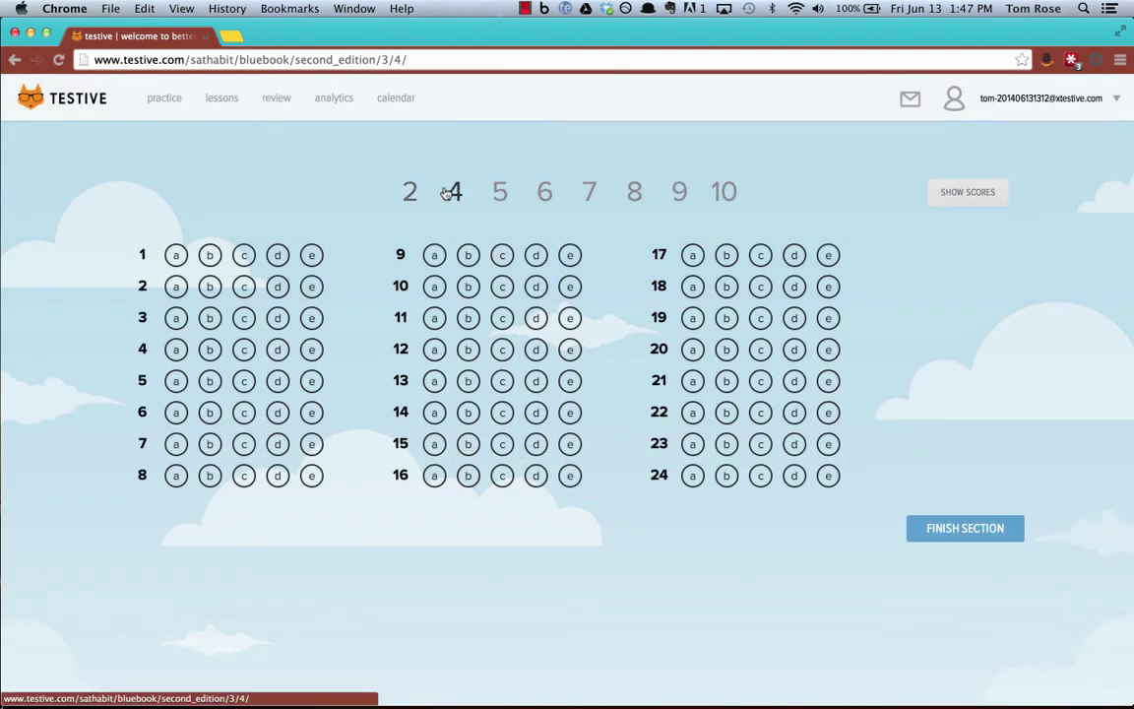
pyautogui.click(525, 8)
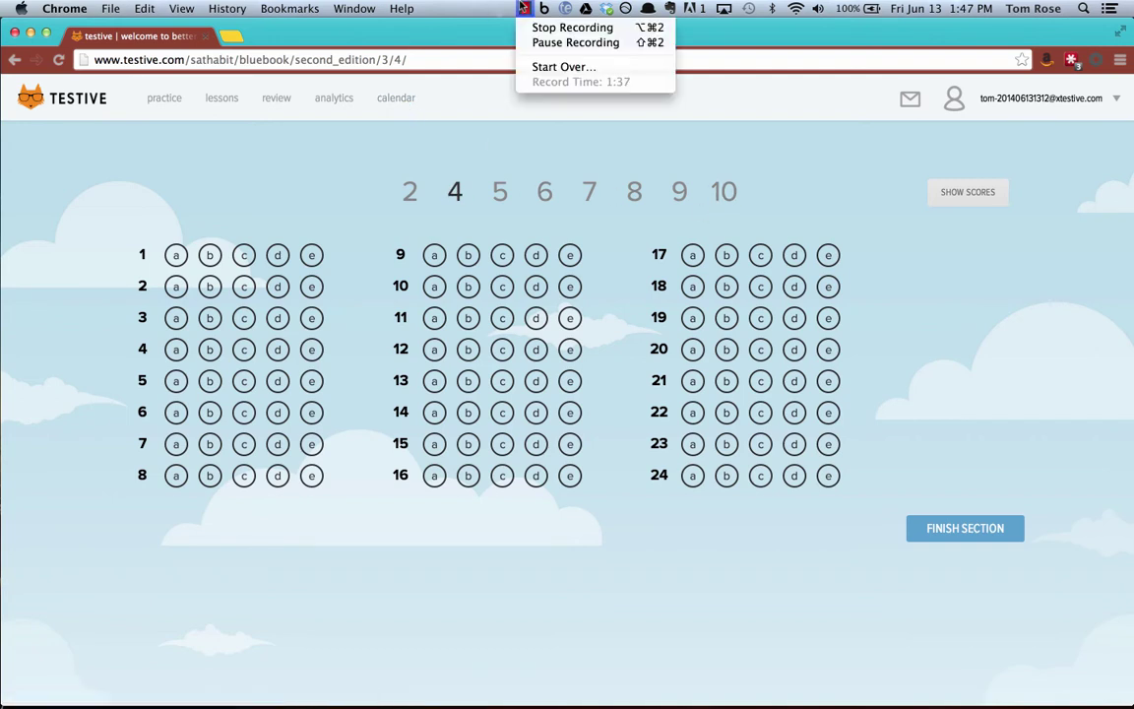
pyautogui.click(509, 8)
pyautogui.click(525, 8)
pyautogui.click(499, 8)
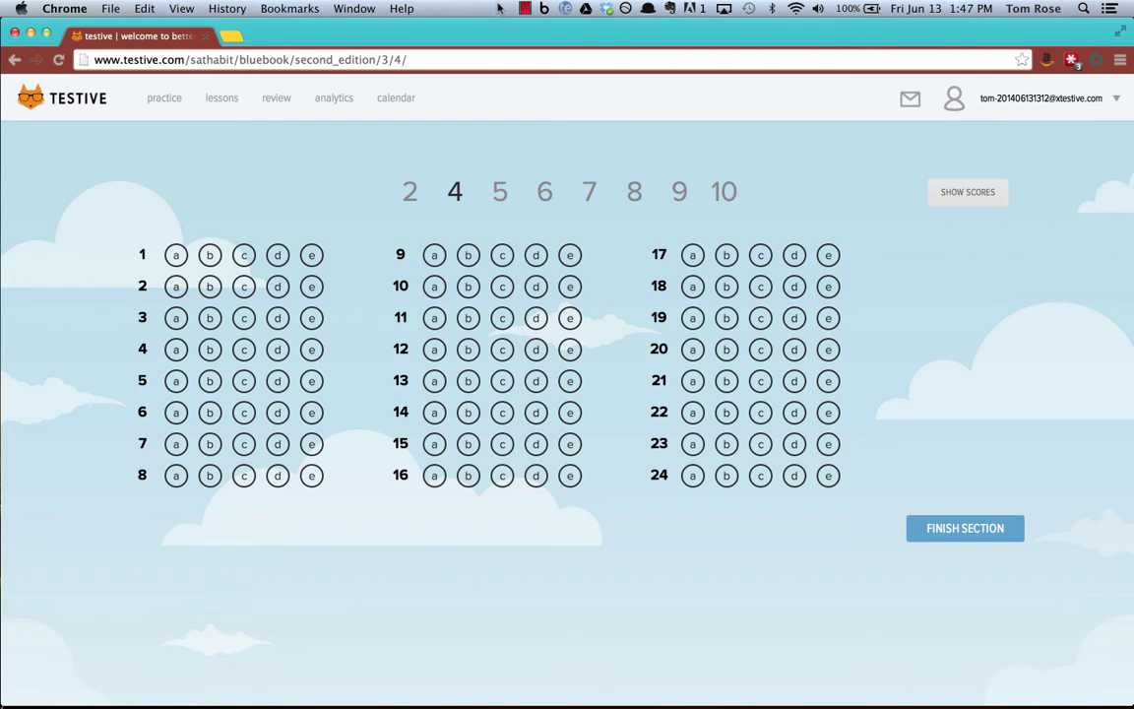
pyautogui.click(525, 8)
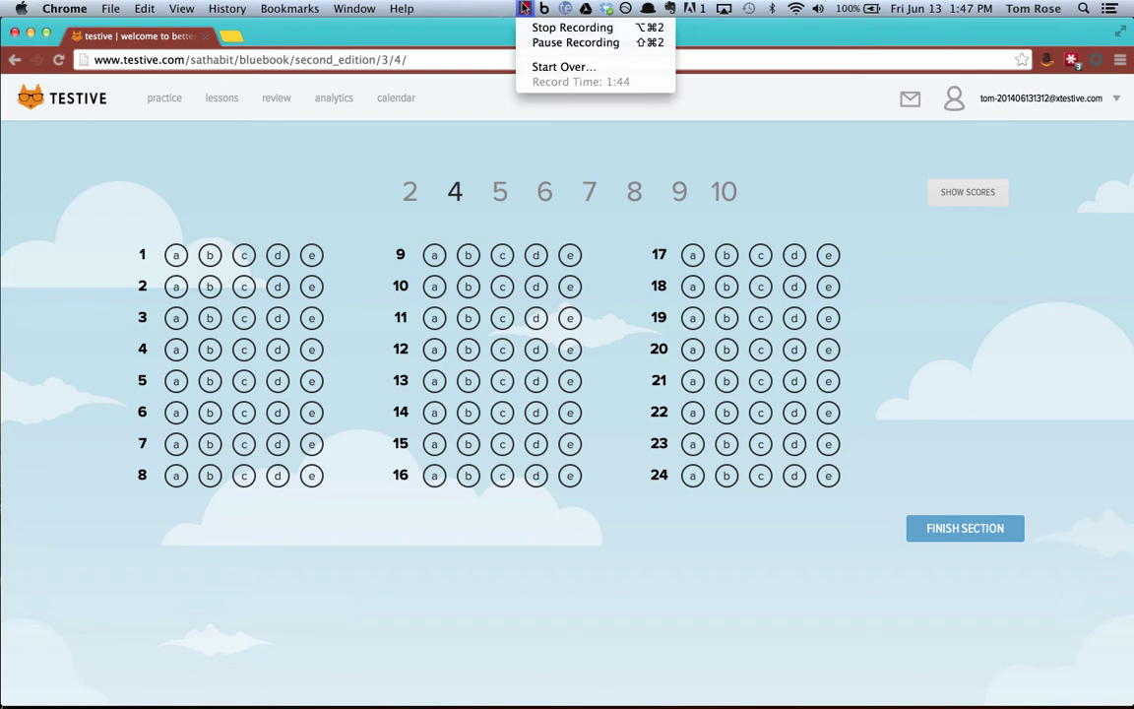
pyautogui.click(536, 40)
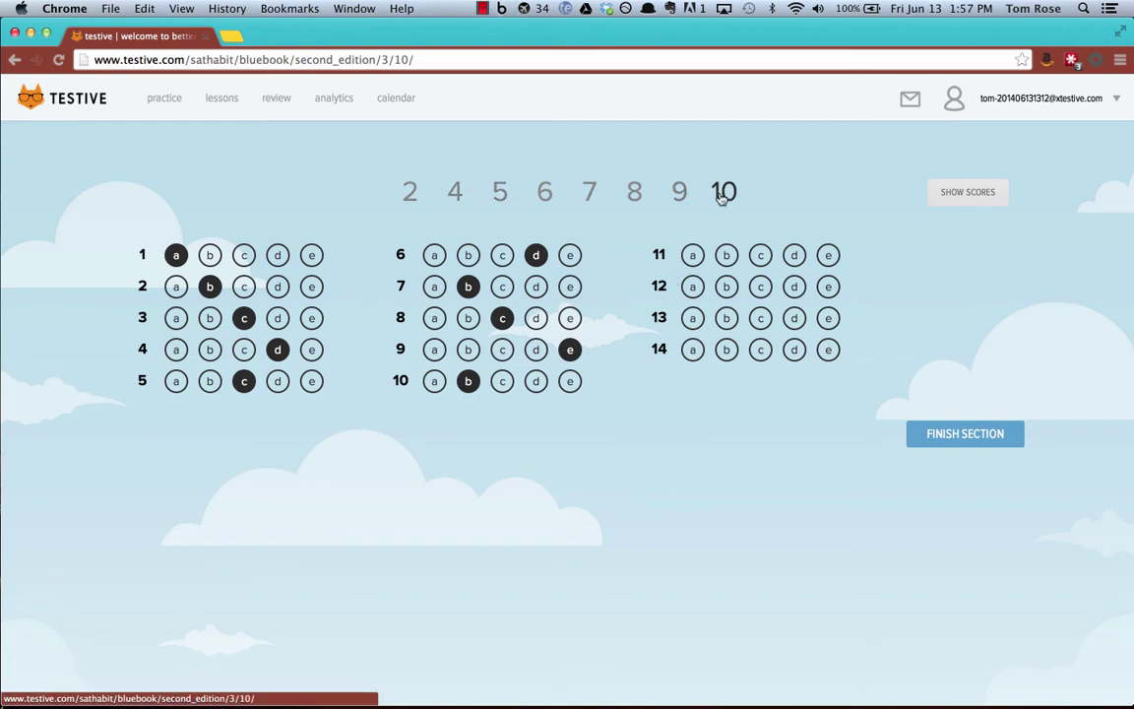
# Answer questions 11–14 as b, c, d, e, then finish and submit the test.
pyautogui.click(726, 258)
pyautogui.click(761, 287)
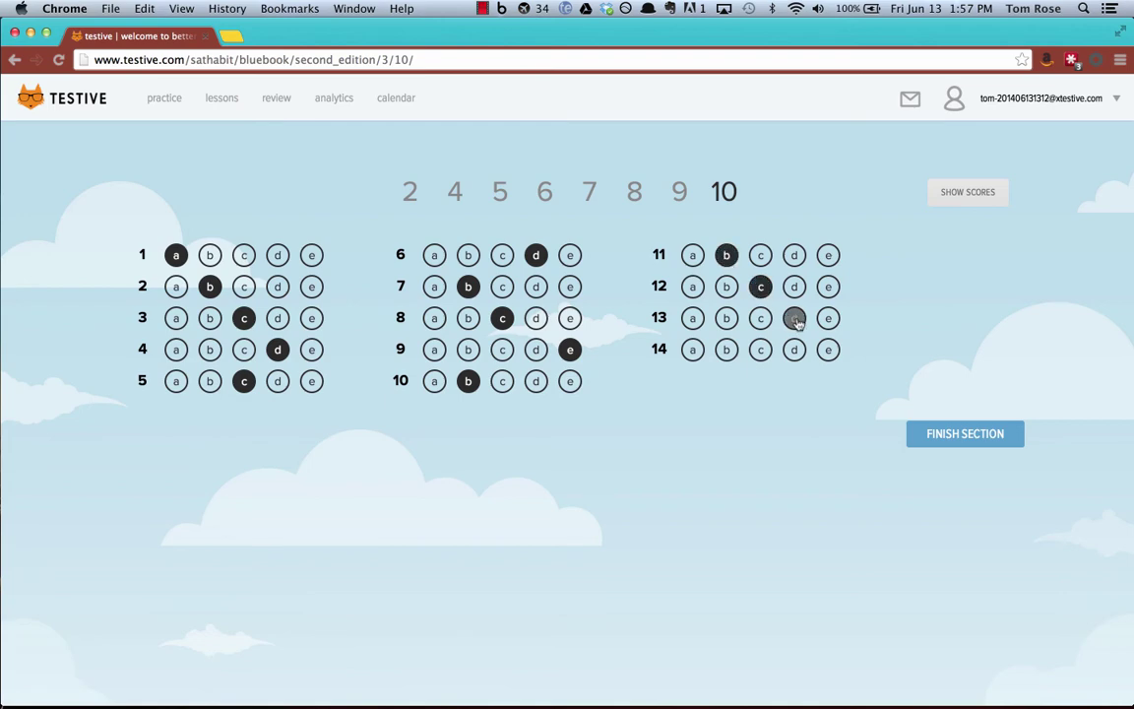
pyautogui.click(793, 319)
pyautogui.click(829, 352)
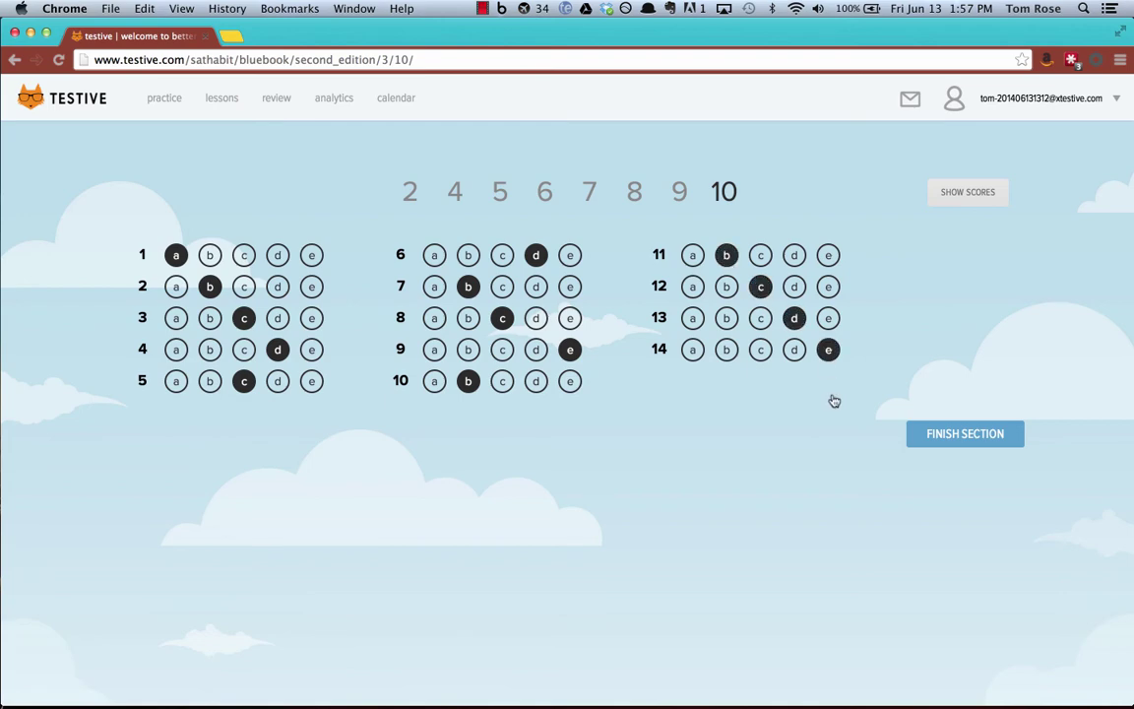
pyautogui.click(935, 438)
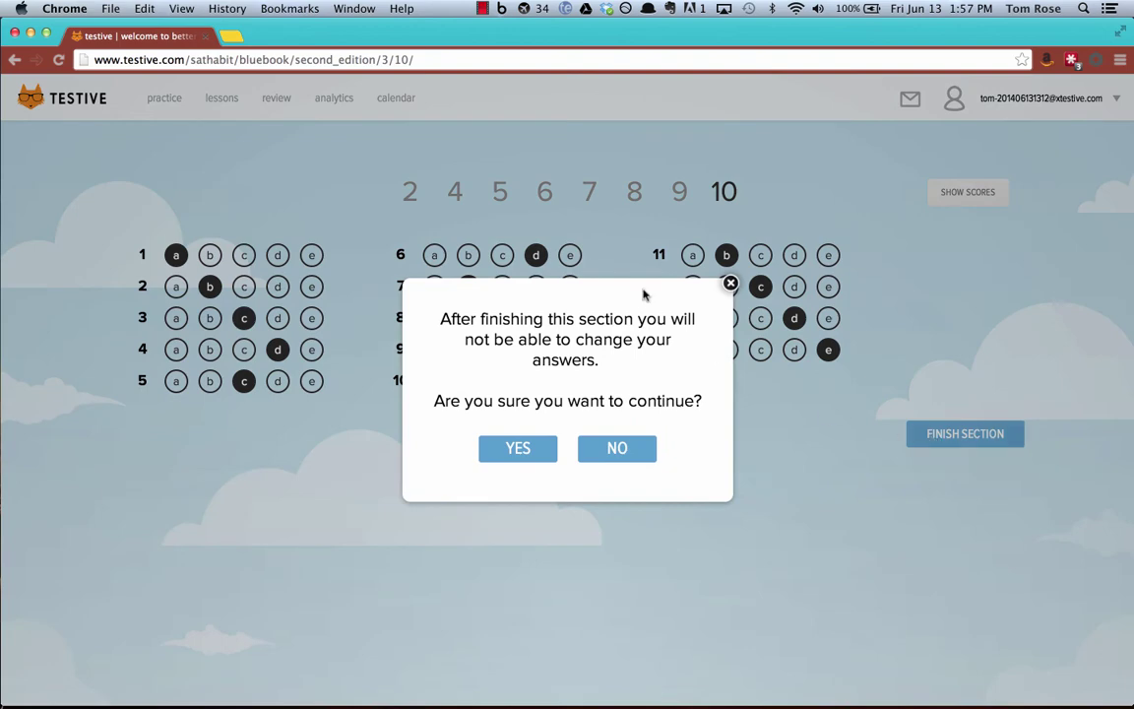
pyautogui.click(515, 452)
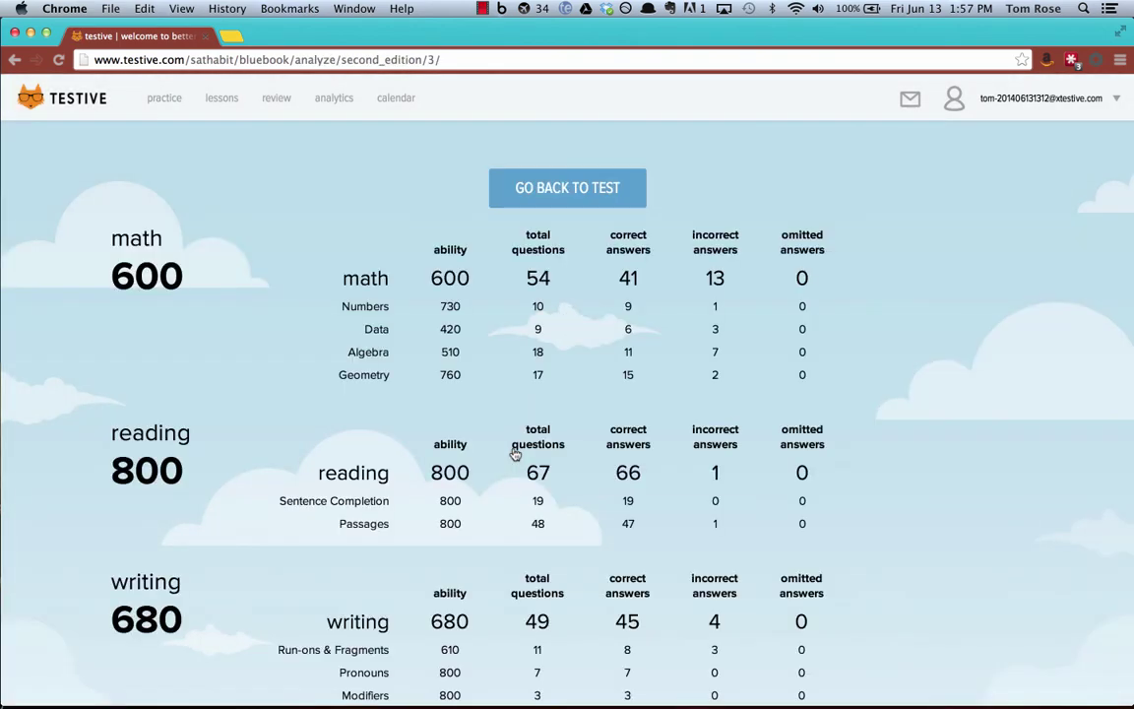
pyautogui.scroll(-3, 514, 453)
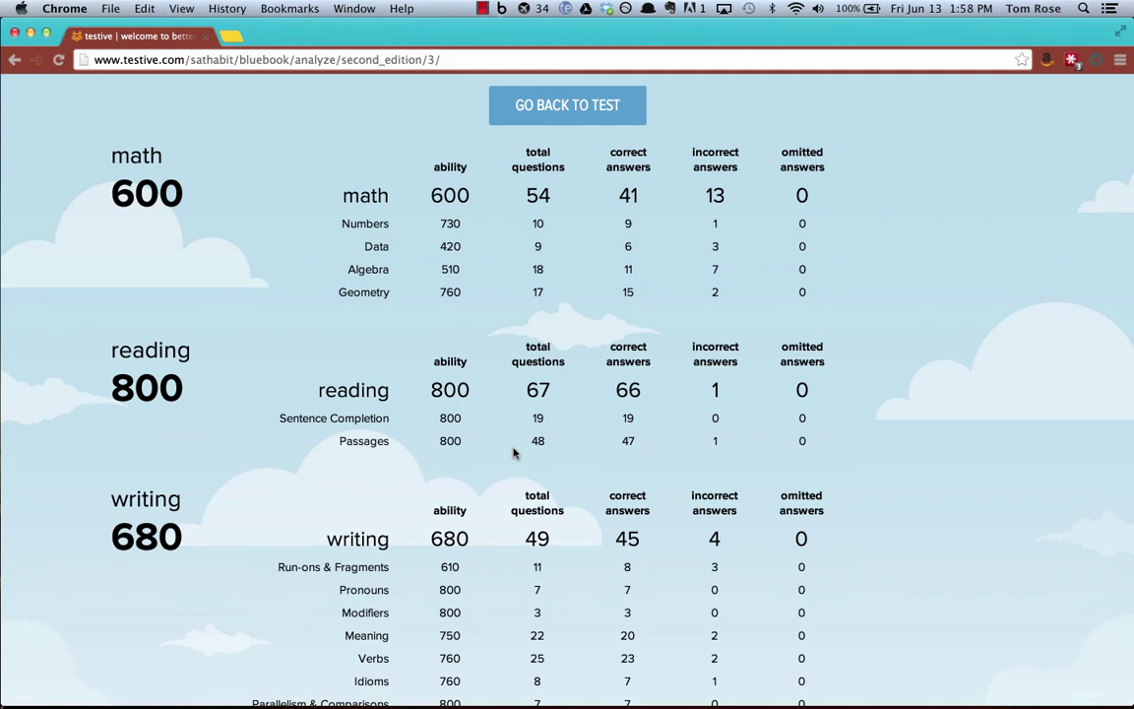
pyautogui.scroll(-2, 403, 405)
pyautogui.scroll(-1, 401, 405)
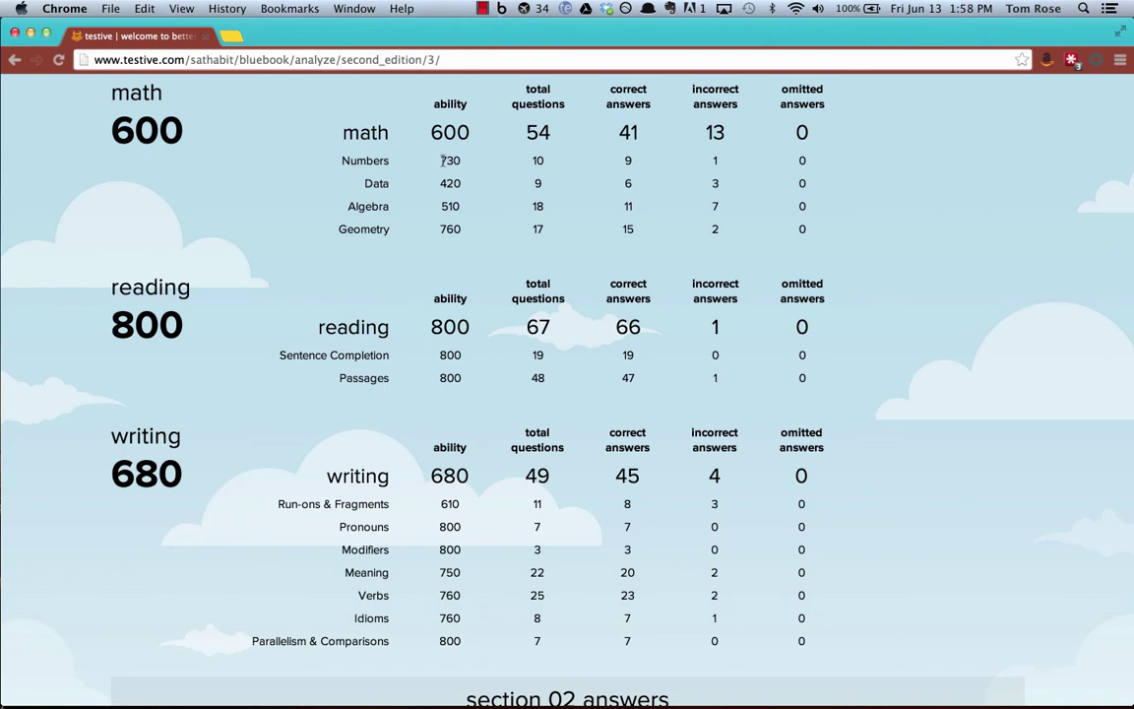
# Highlight the Data score 420 and the Algebra score 510 in the report.
pyautogui.scroll(-1, 443, 162)
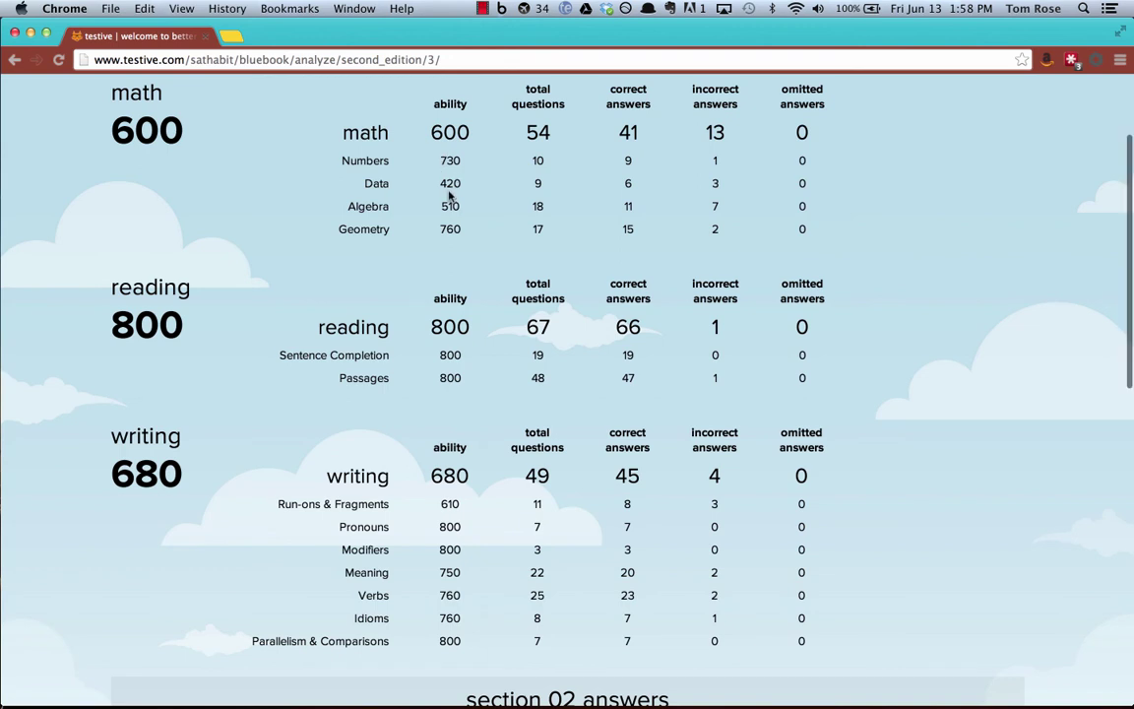
pyautogui.doubleClick(450, 183)
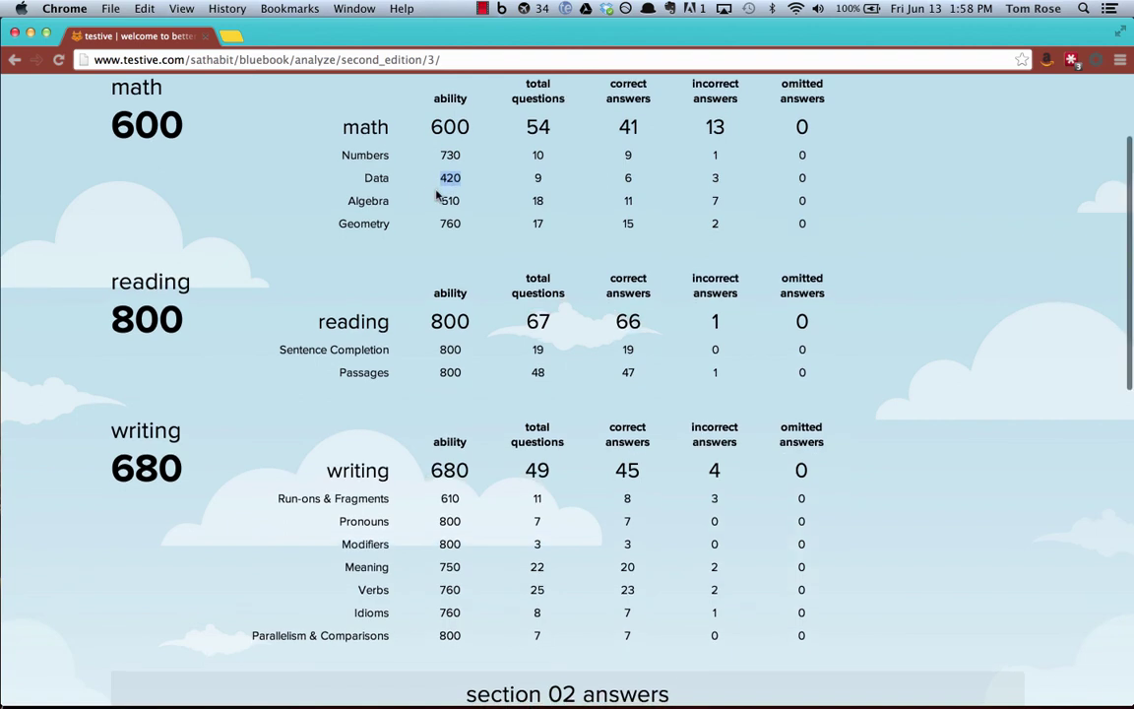
pyautogui.scroll(-1, 445, 192)
pyautogui.scroll(1, 436, 194)
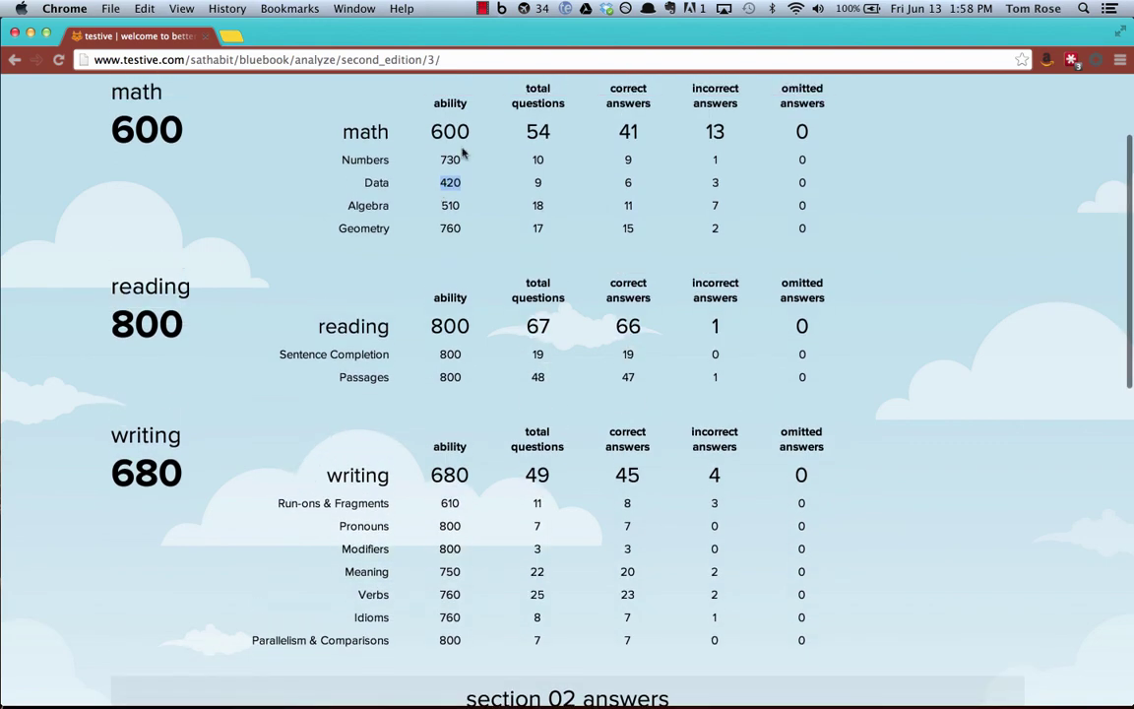
pyautogui.doubleClick(447, 206)
# Expand the graded section 02 and section 04 answers, then return to the top.
pyautogui.scroll(3, 448, 206)
pyautogui.scroll(-7, 448, 208)
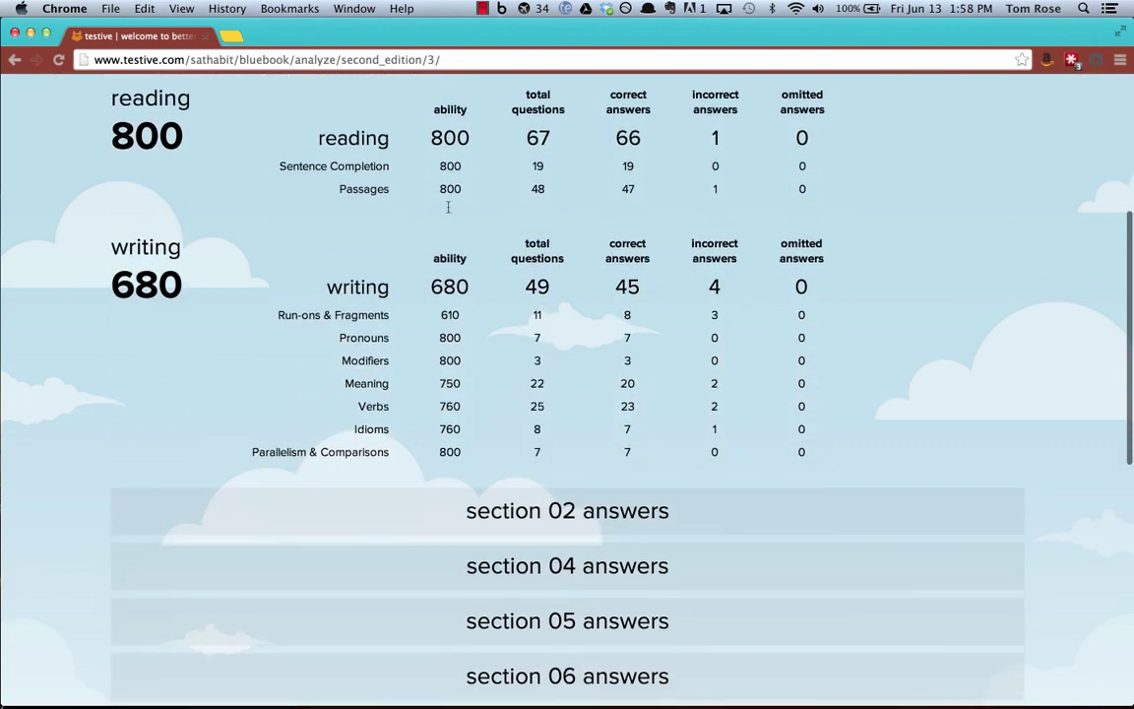
pyautogui.scroll(-3, 448, 206)
pyautogui.click(438, 309)
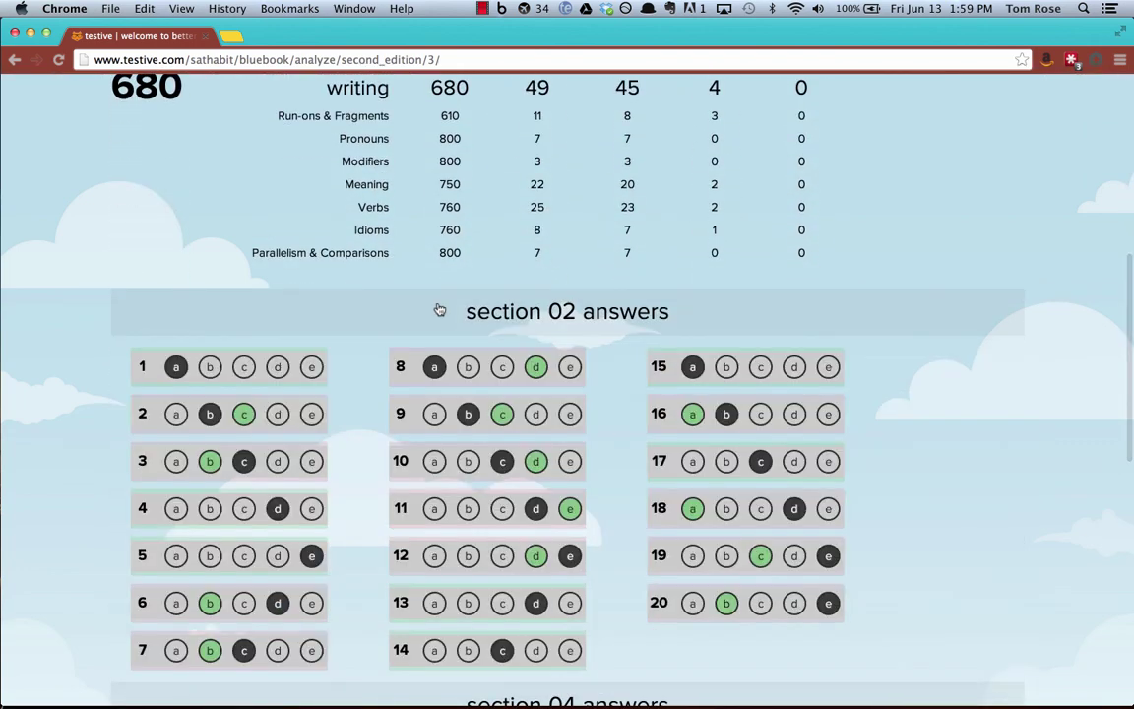
pyautogui.scroll(-2, 440, 310)
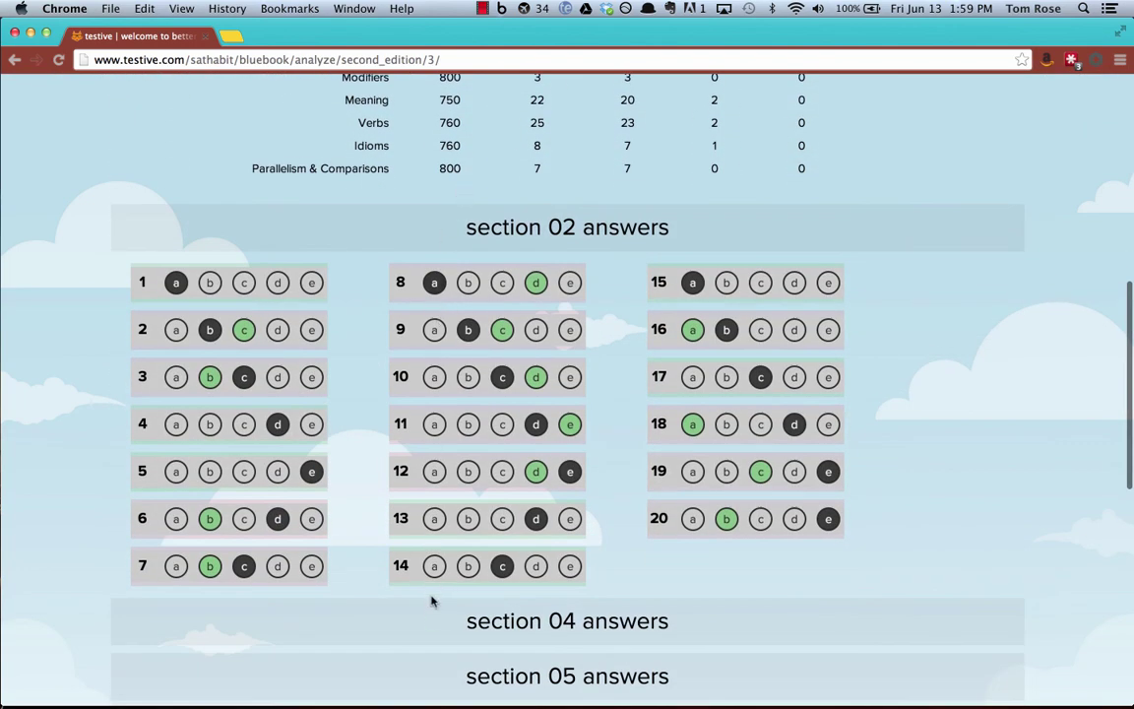
pyautogui.click(430, 620)
pyautogui.scroll(-8, 431, 618)
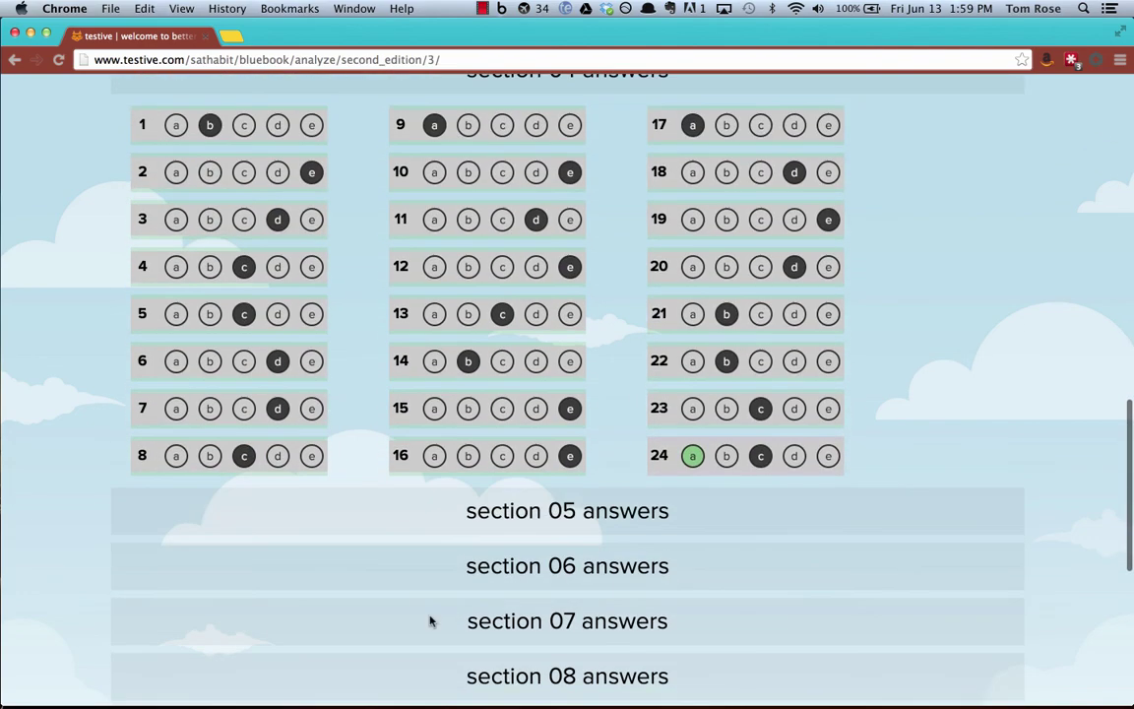
pyautogui.scroll(15, 430, 621)
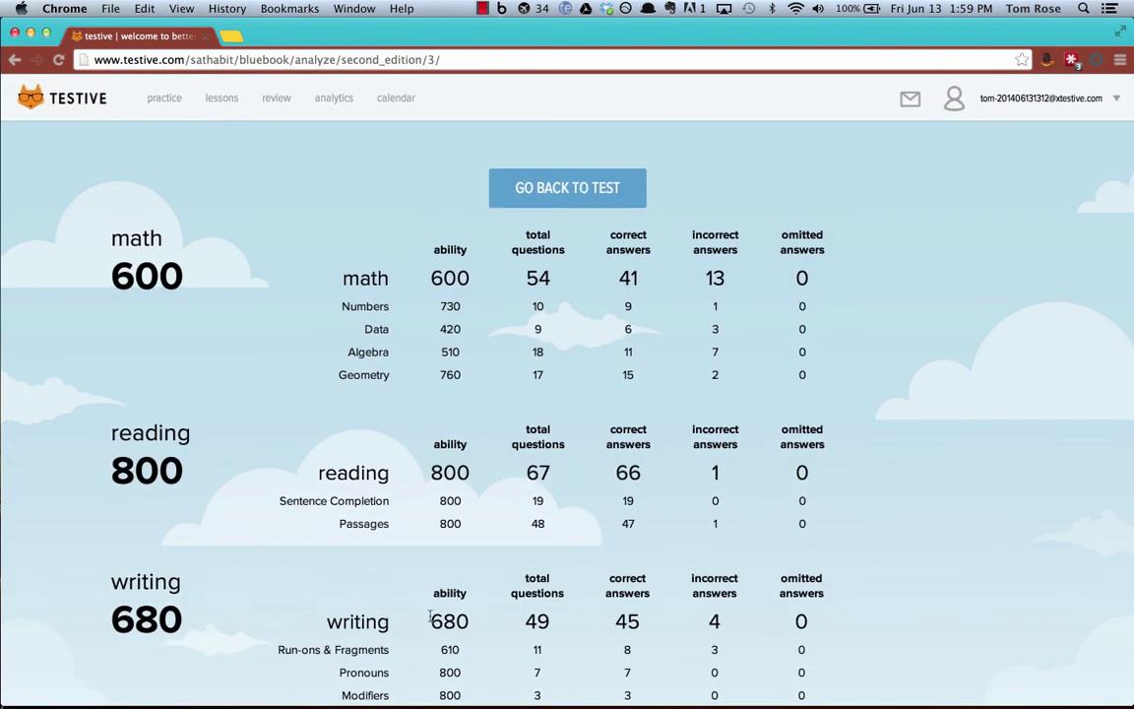